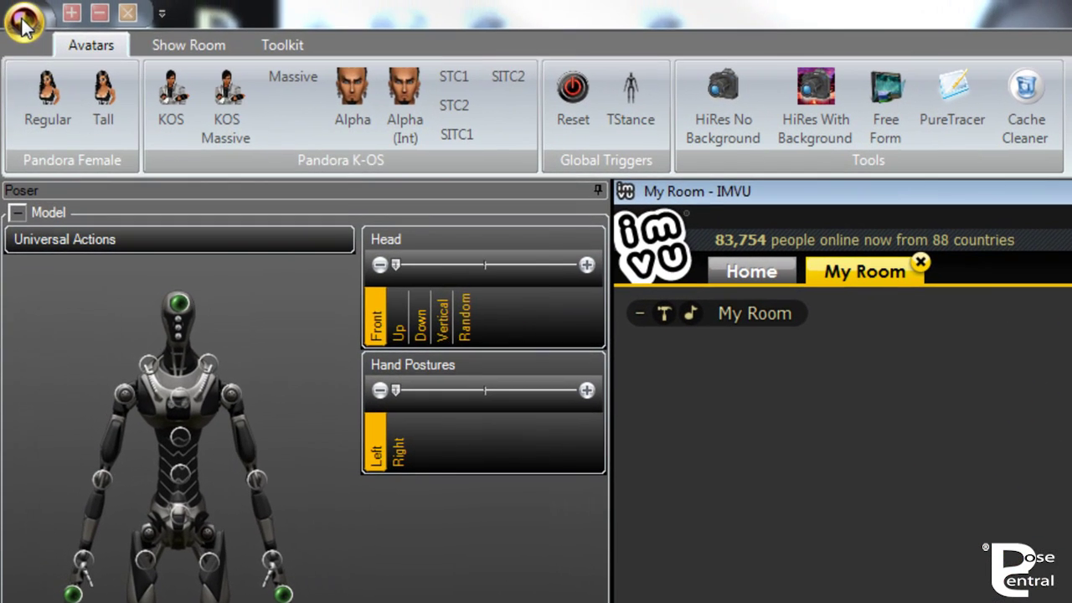
Step: Open the IMVU exporter and add the pose files female_check.poc, forexporting.poc, new_female.poc and new_male1.poc
{"action": "left_click", "coordinate": [22, 11]}
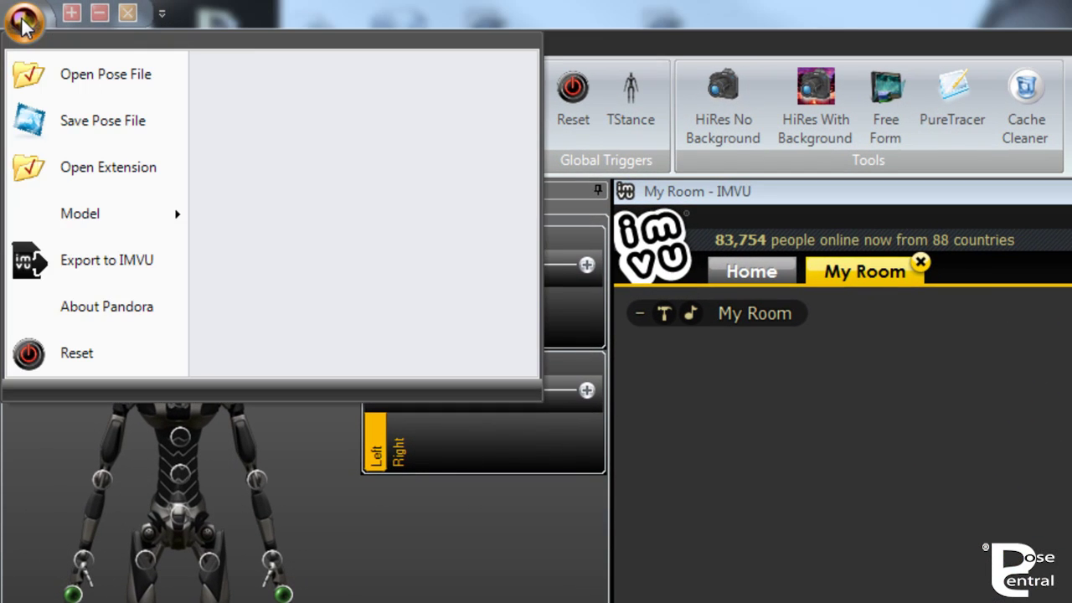
{"action": "left_click", "coordinate": [92, 260]}
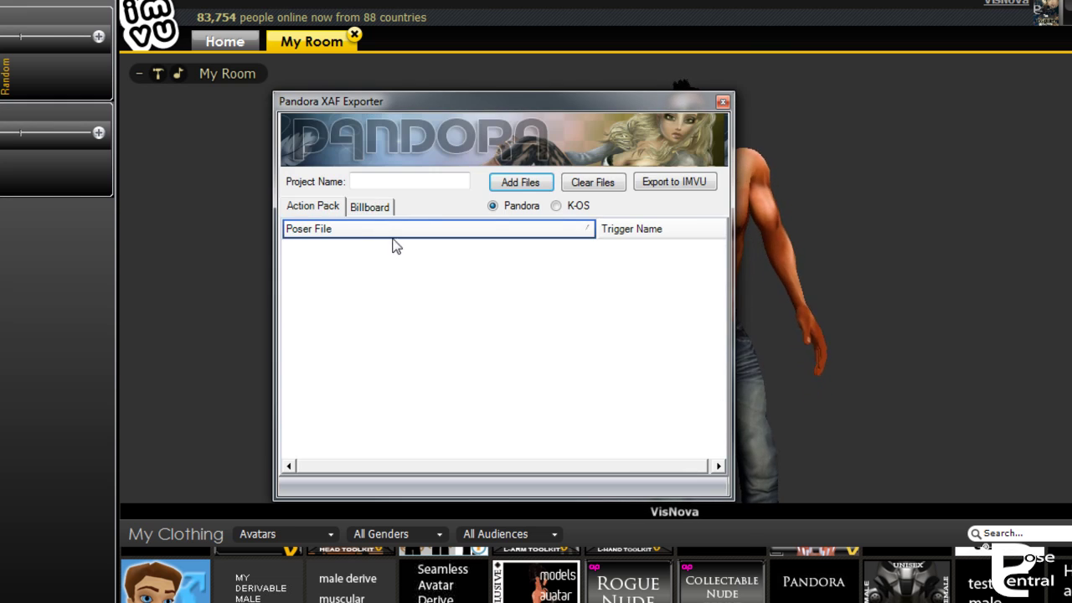
{"action": "left_click", "coordinate": [514, 183]}
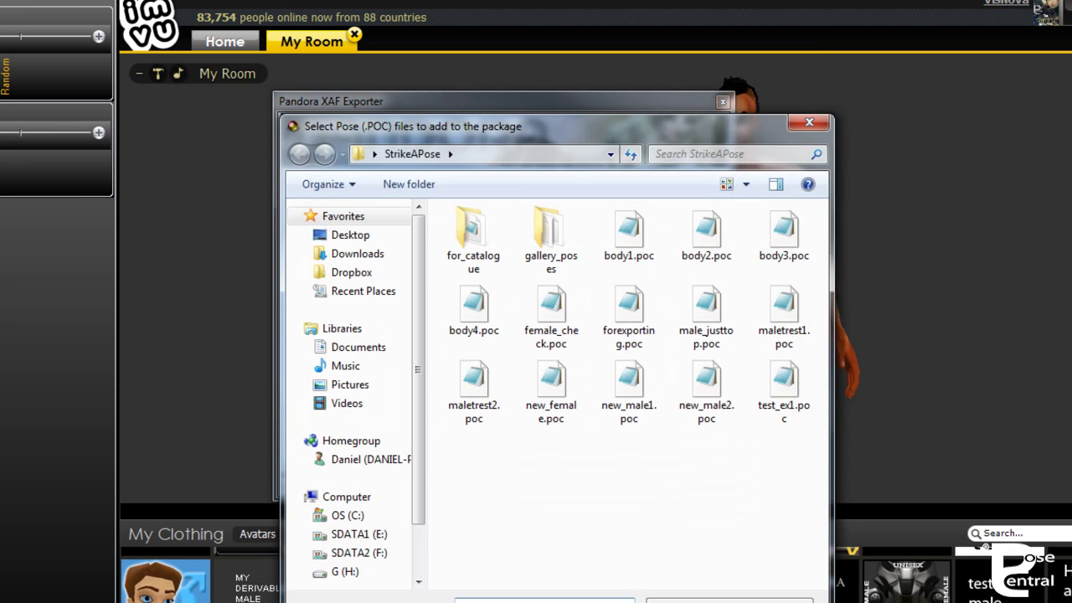
{"action": "left_click_drag", "start_coordinate": [662, 496], "coordinate": [522, 283]}
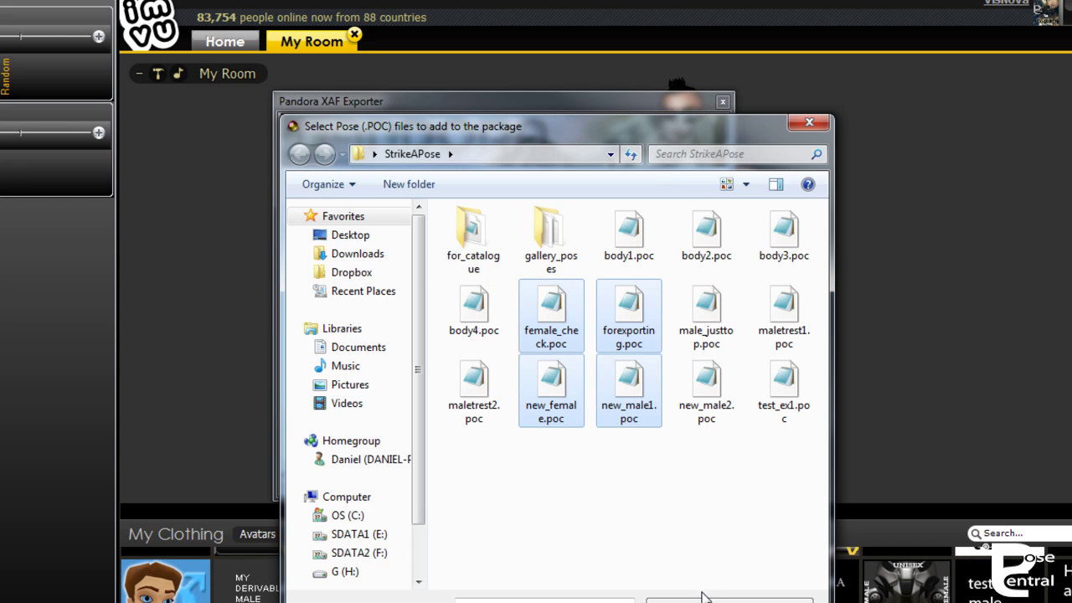
{"action": "key", "text": "Return"}
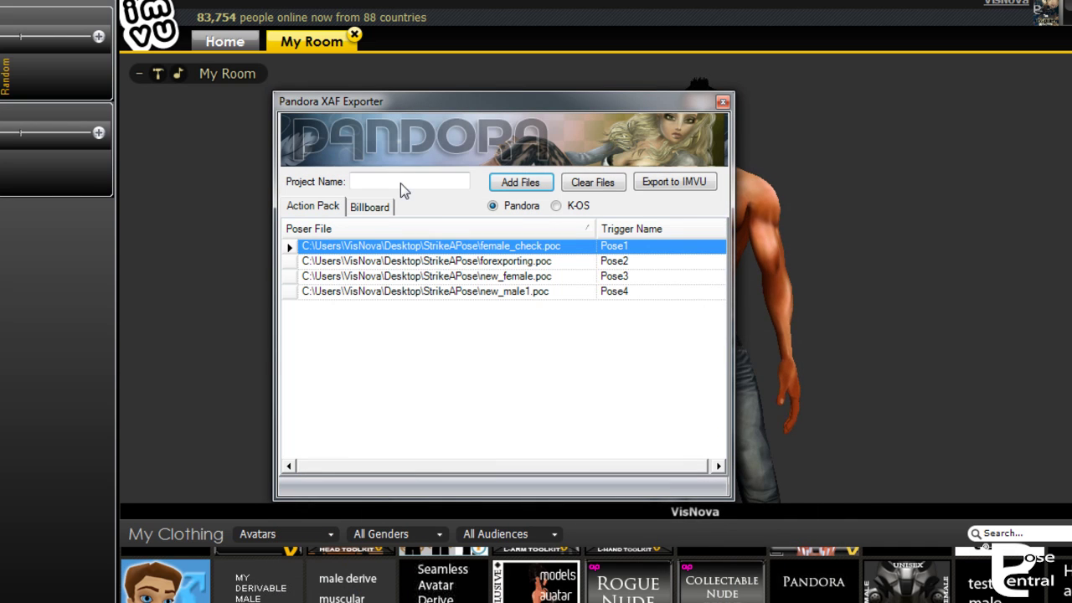
Step: Name the project posepack1, export it to IMVU as a Pandora action pack, and close the exporter
{"action": "left_click", "coordinate": [400, 181]}
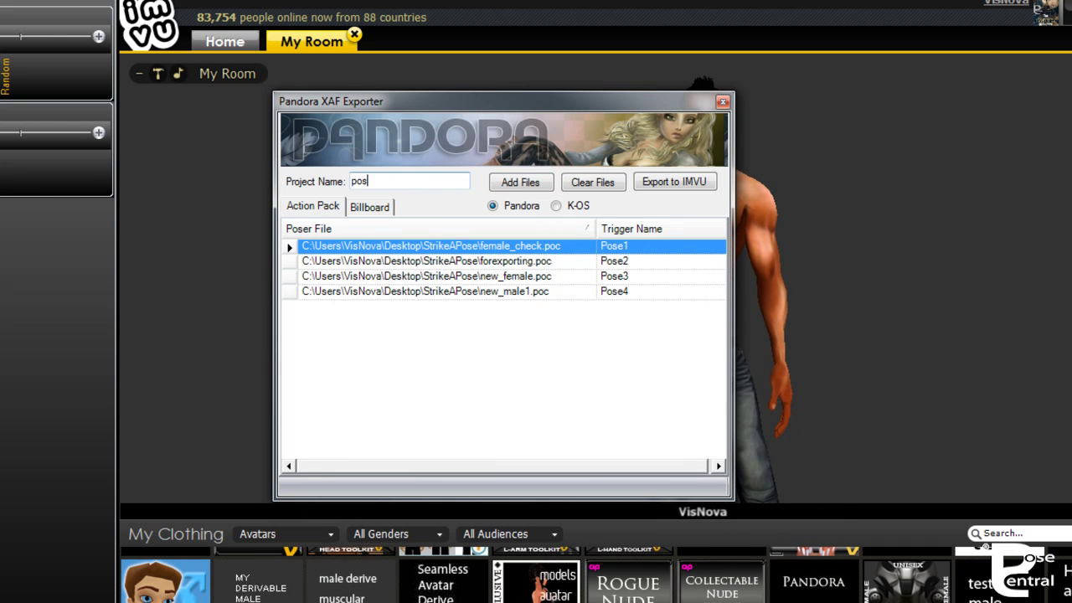
{"action": "type", "text": "posepack1"}
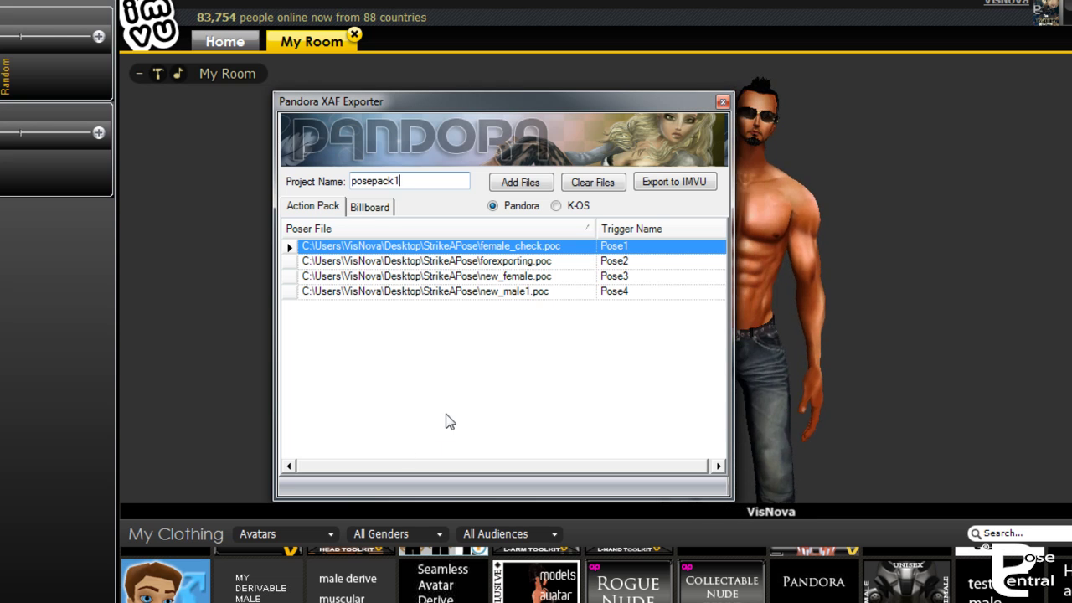
{"action": "left_click", "coordinate": [687, 181]}
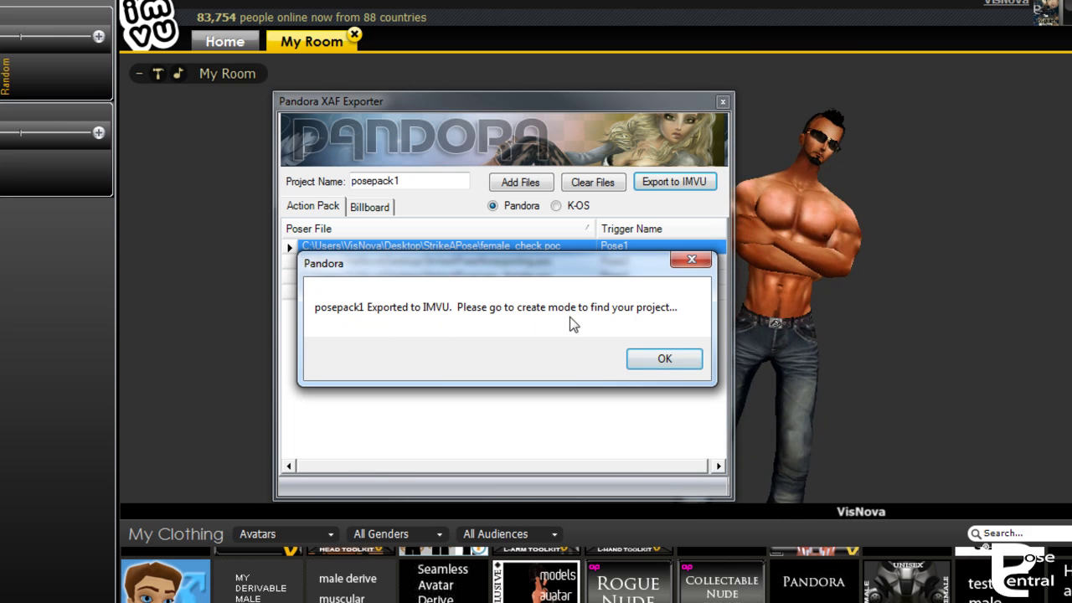
{"action": "left_click", "coordinate": [662, 360]}
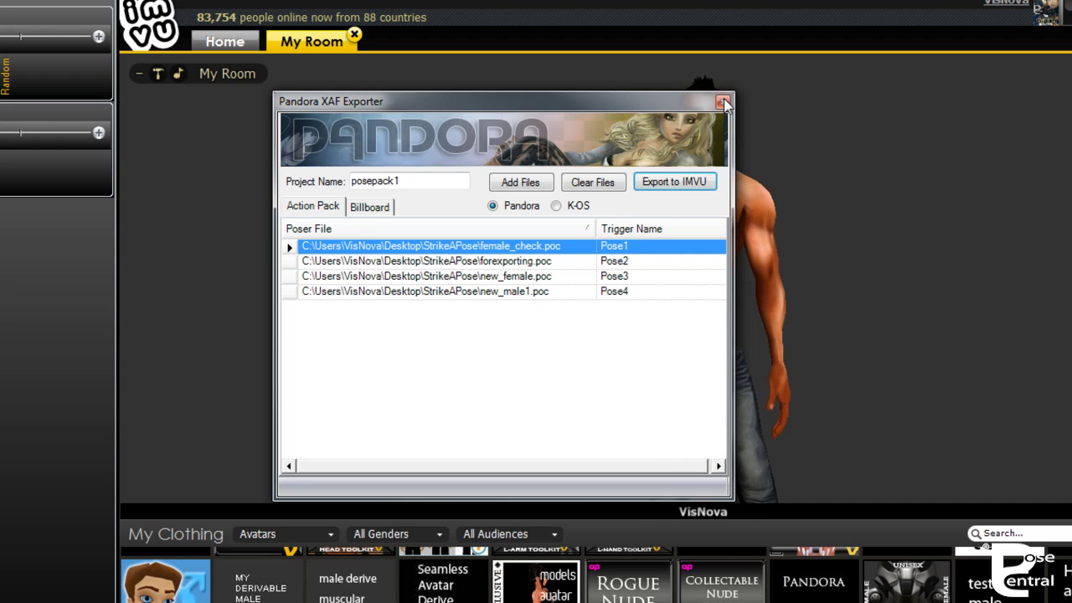
{"action": "left_click", "coordinate": [723, 102]}
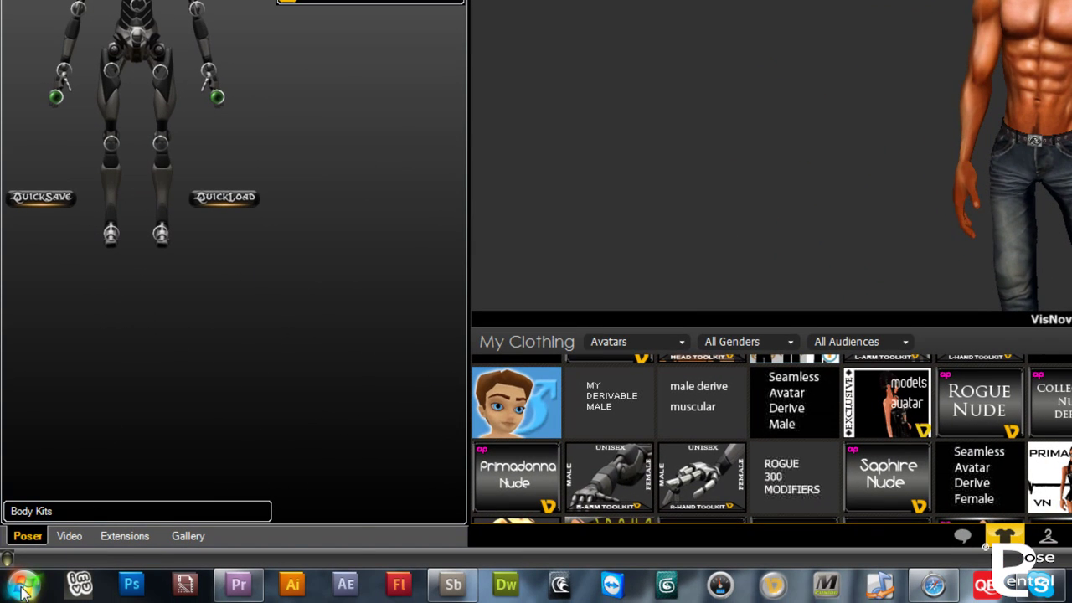
Step: Examine the exported XAF pose files in the C:\PandoraV\XAFFiles\posepack1 folder
{"action": "left_click", "coordinate": [24, 585]}
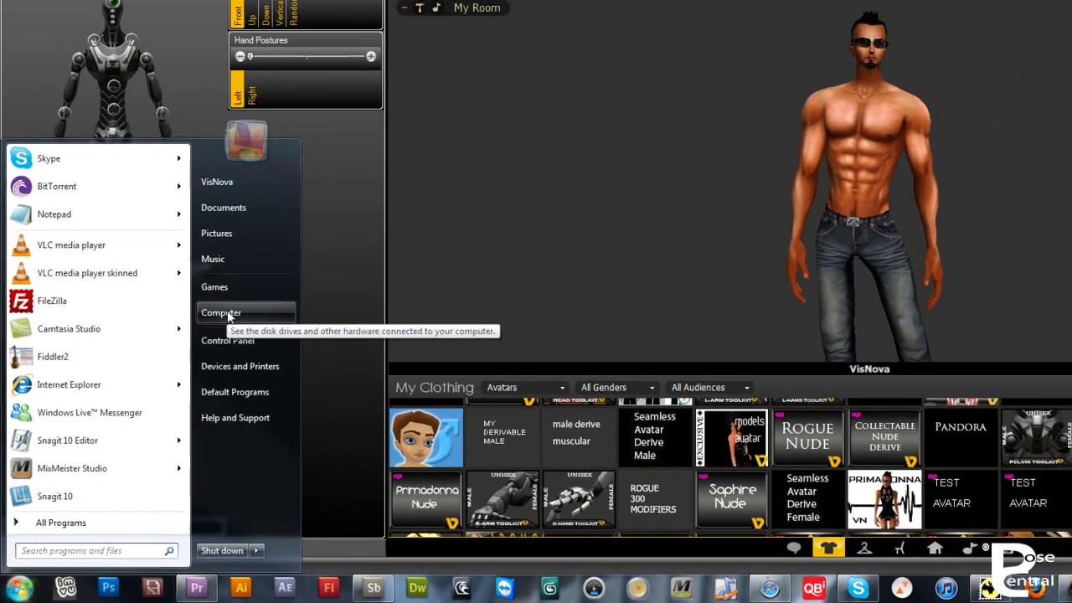
{"action": "left_click", "coordinate": [273, 260]}
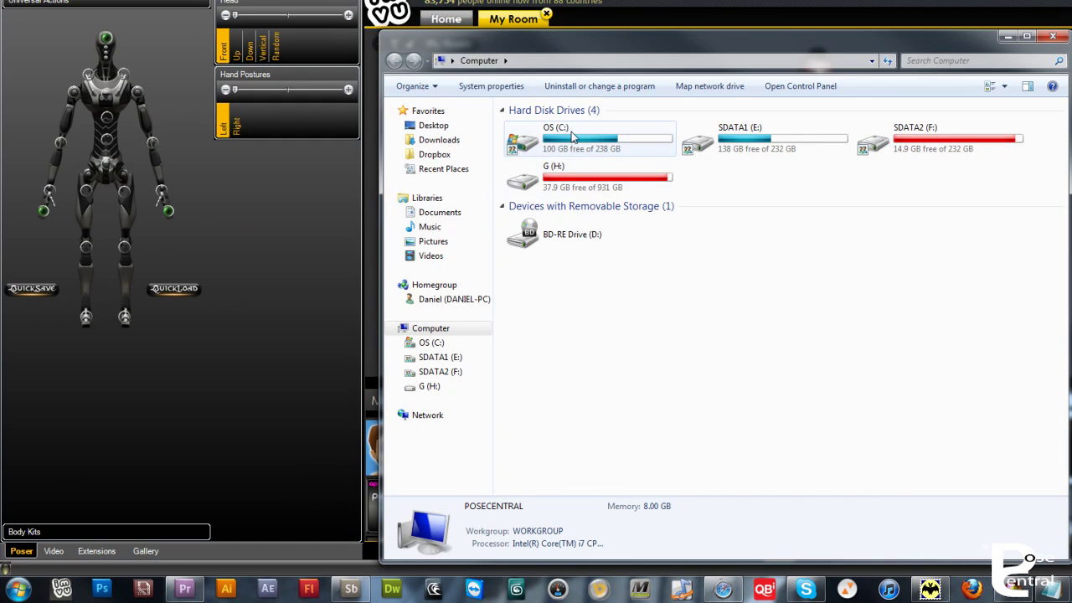
{"action": "double_click", "coordinate": [572, 132]}
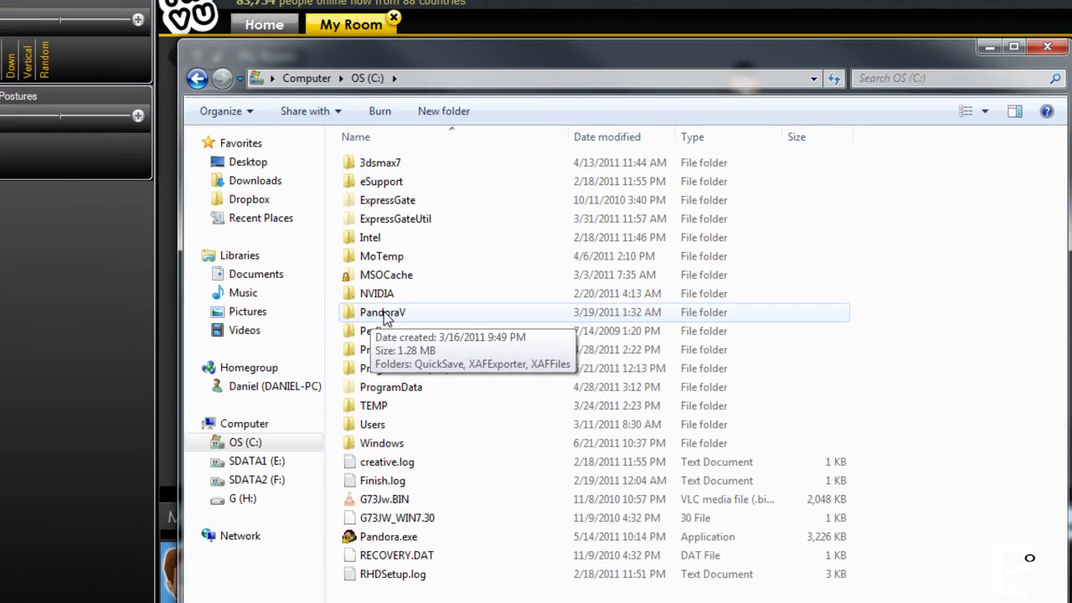
{"action": "double_click", "coordinate": [530, 243]}
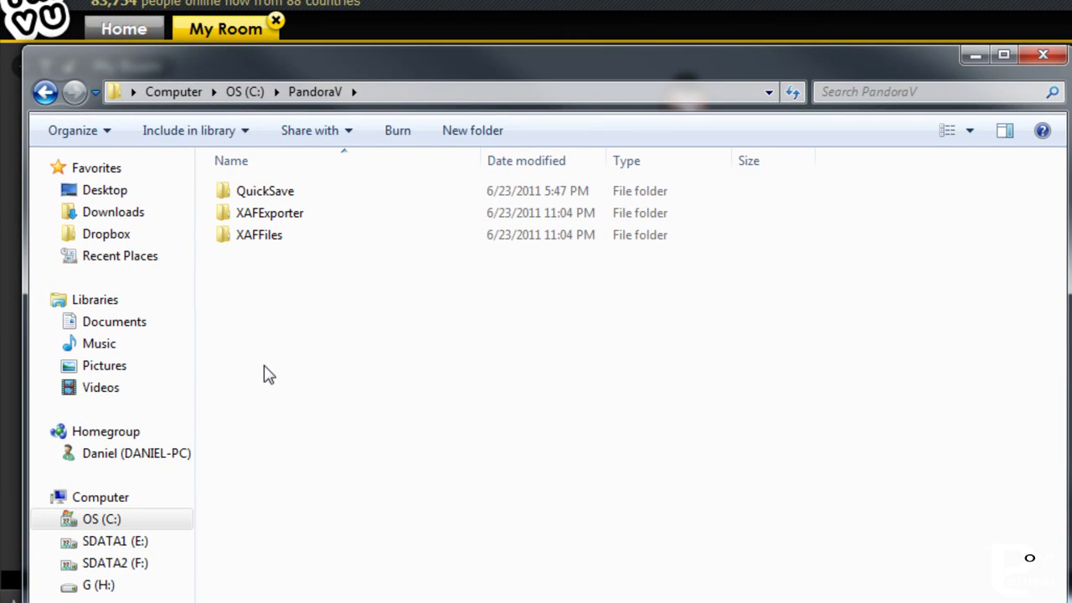
{"action": "double_click", "coordinate": [264, 237]}
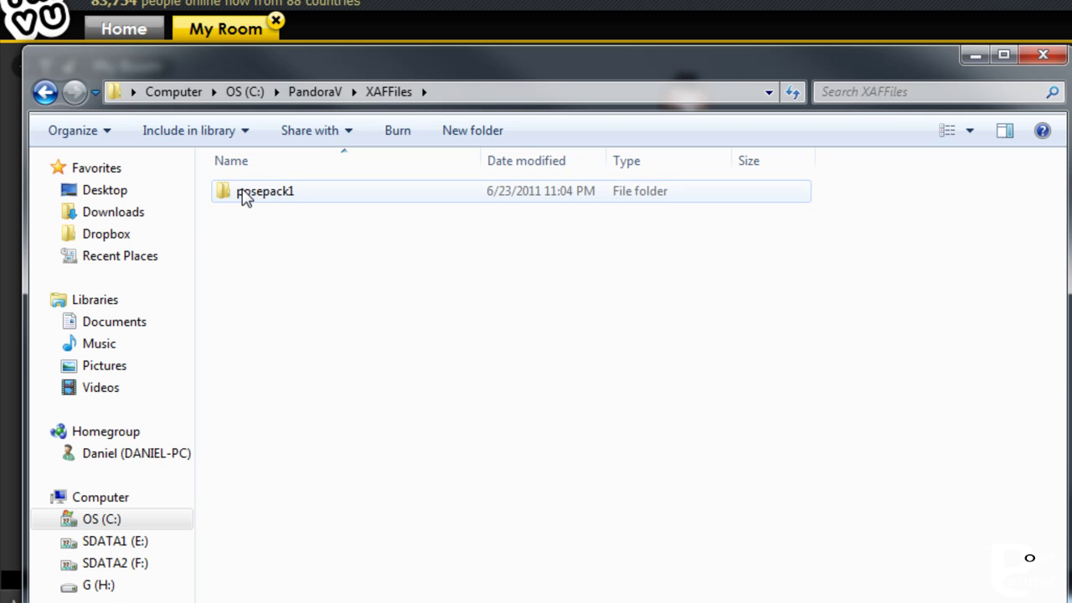
{"action": "double_click", "coordinate": [246, 194]}
{"action": "left_click", "coordinate": [247, 211]}
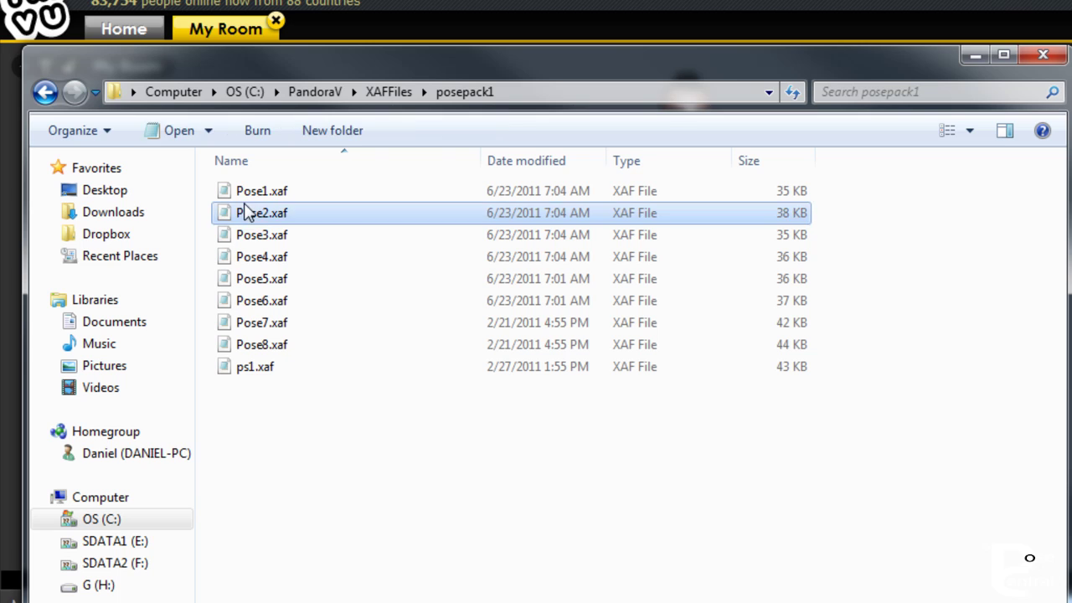
{"action": "left_click", "coordinate": [247, 235]}
{"action": "left_click", "coordinate": [252, 257]}
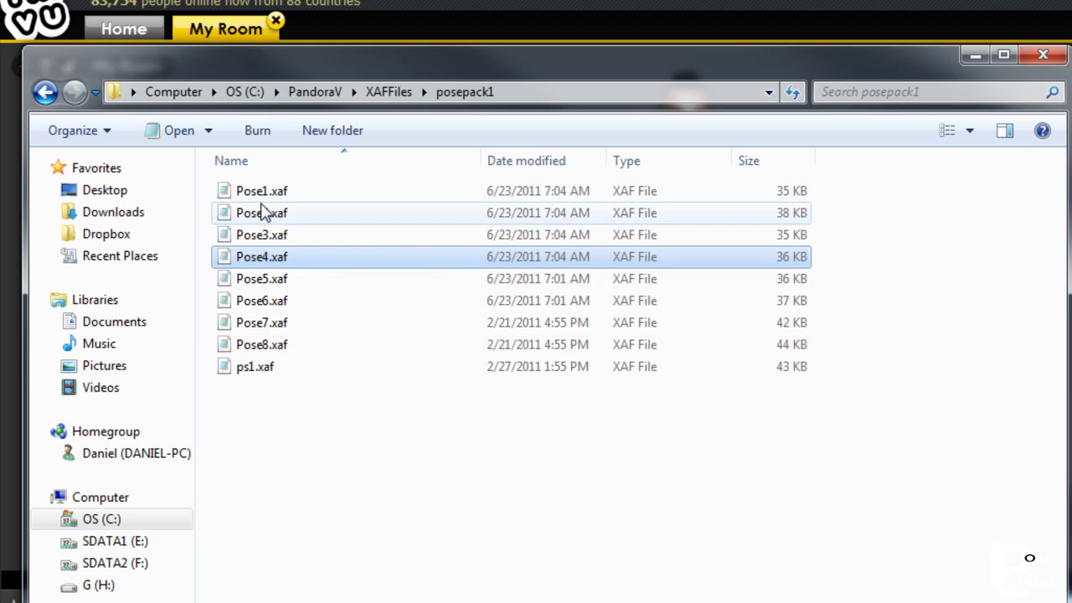
Step: Delete posepack1.chkn from the IMVU Projects folder in the Documents library and close the file window
{"action": "left_click", "coordinate": [45, 94]}
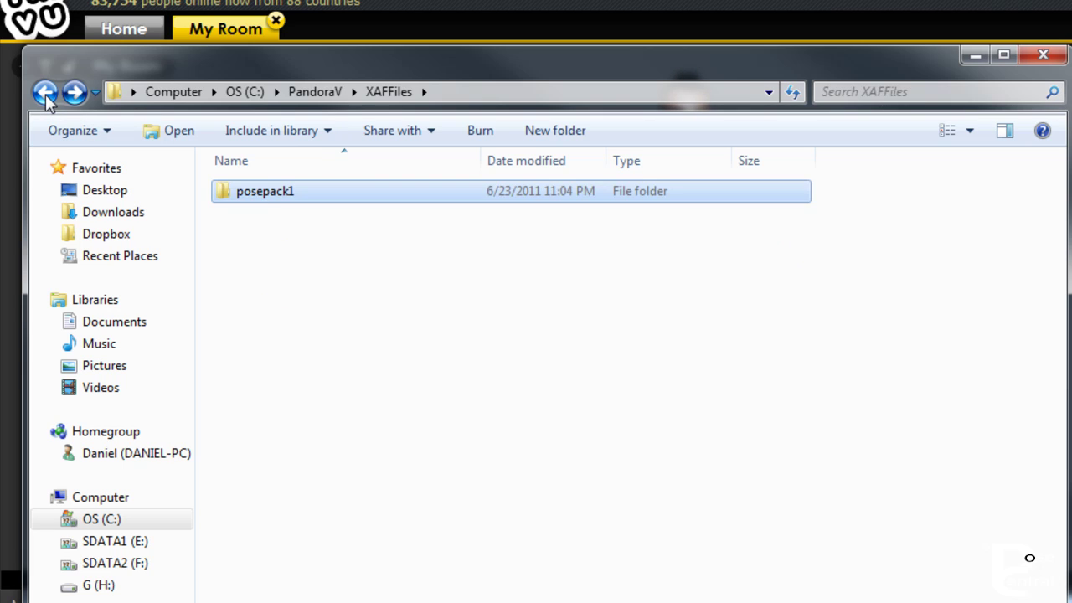
{"action": "left_click", "coordinate": [45, 94]}
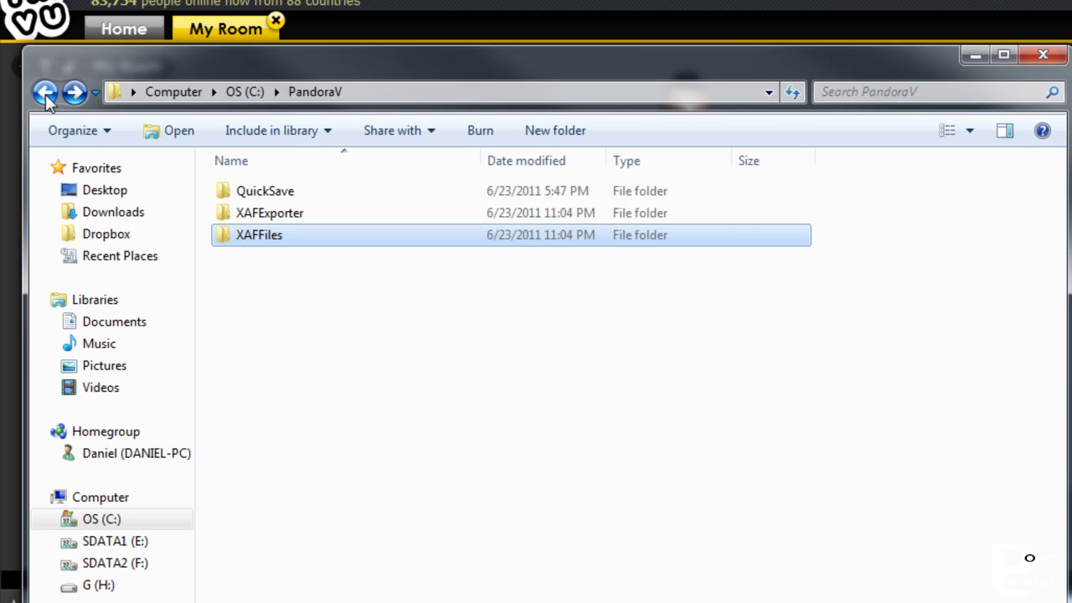
{"action": "left_click", "coordinate": [118, 325]}
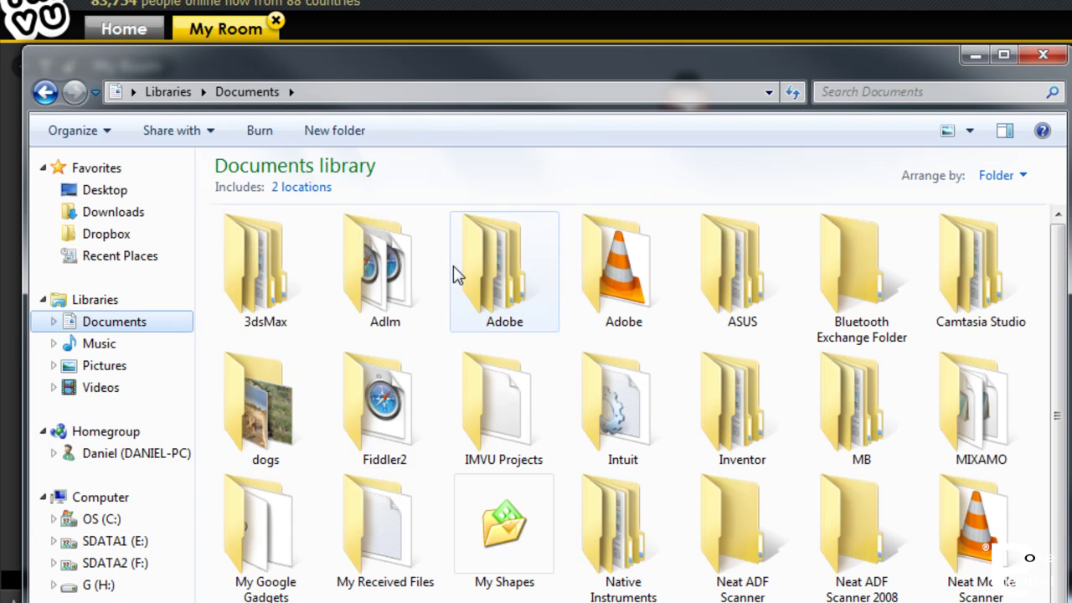
{"action": "double_click", "coordinate": [502, 421]}
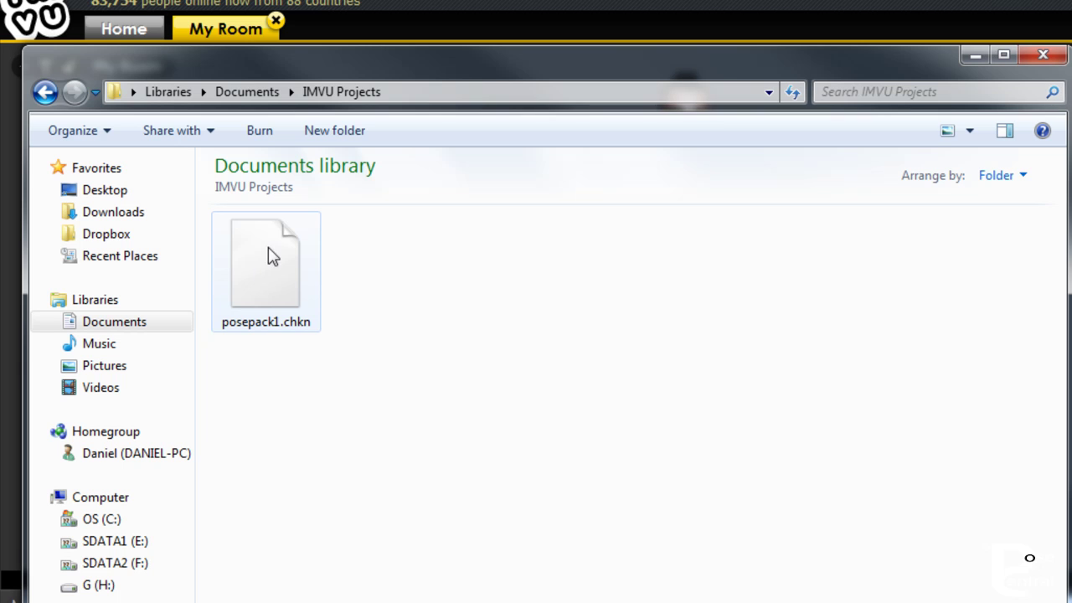
{"action": "right_click", "coordinate": [270, 275]}
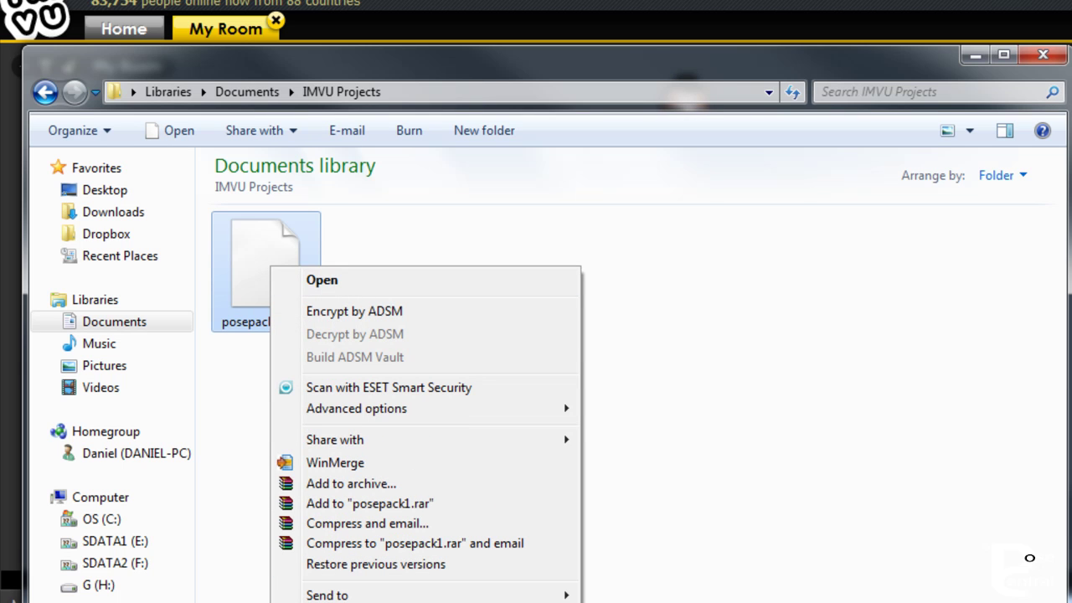
{"action": "key", "text": "Delete"}
{"action": "left_click", "coordinate": [536, 425]}
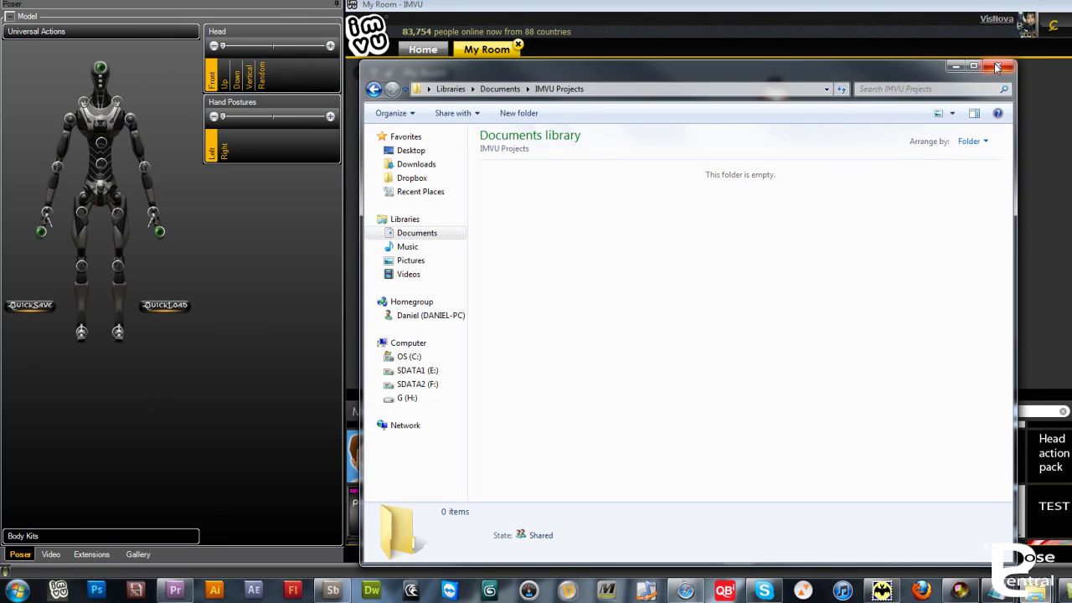
{"action": "left_click", "coordinate": [997, 67]}
{"action": "left_click", "coordinate": [8, 16]}
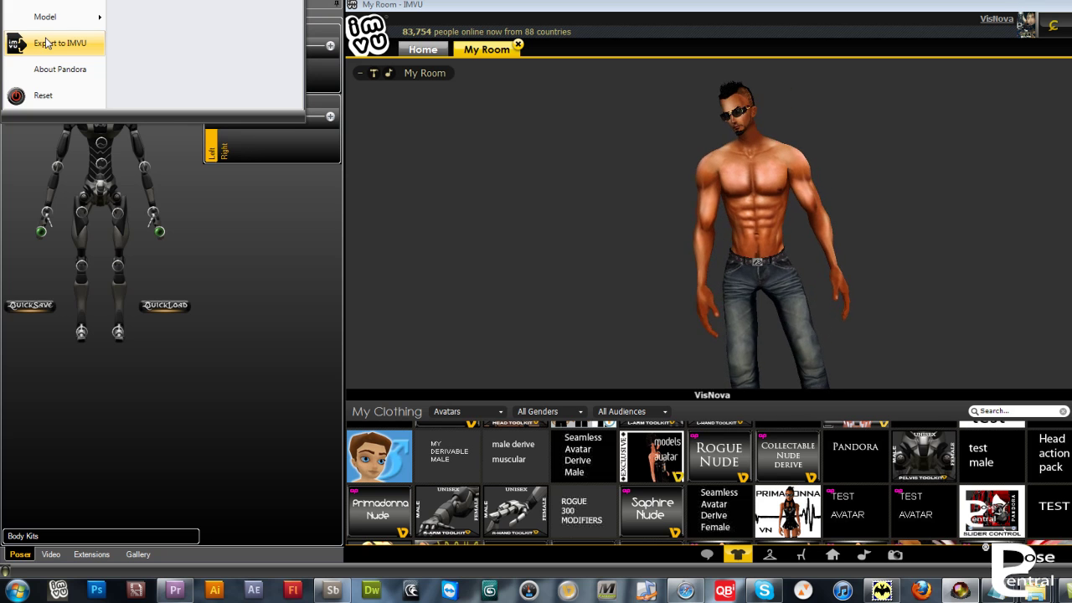
{"action": "left_click", "coordinate": [466, 115]}
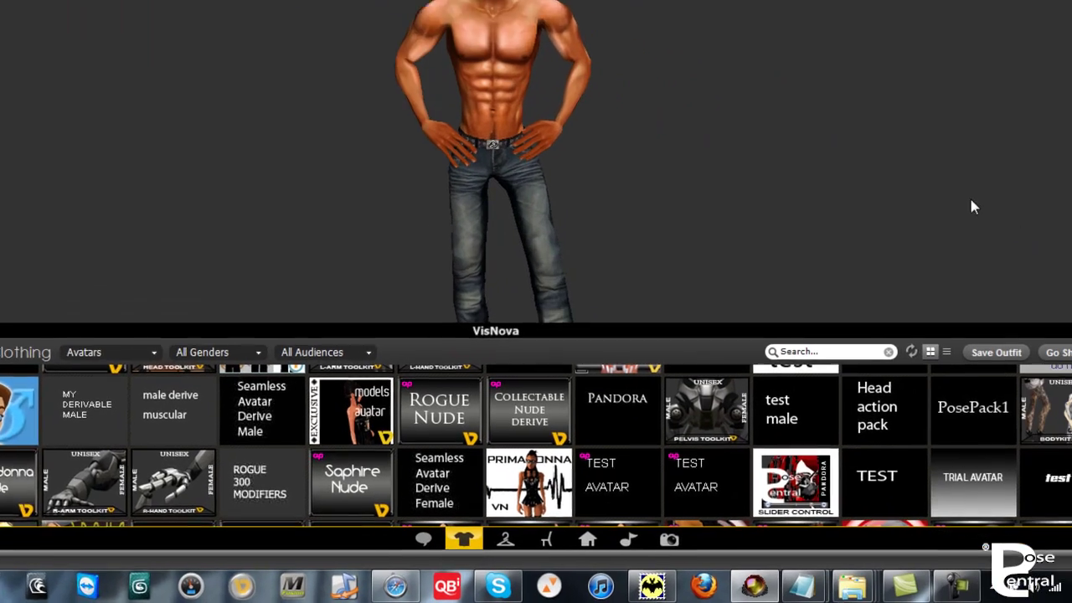
Step: Show the product info of PosePack1 in My Clothing and switch to its shop page in the web browser
{"action": "mouse_move", "coordinate": [1011, 392]}
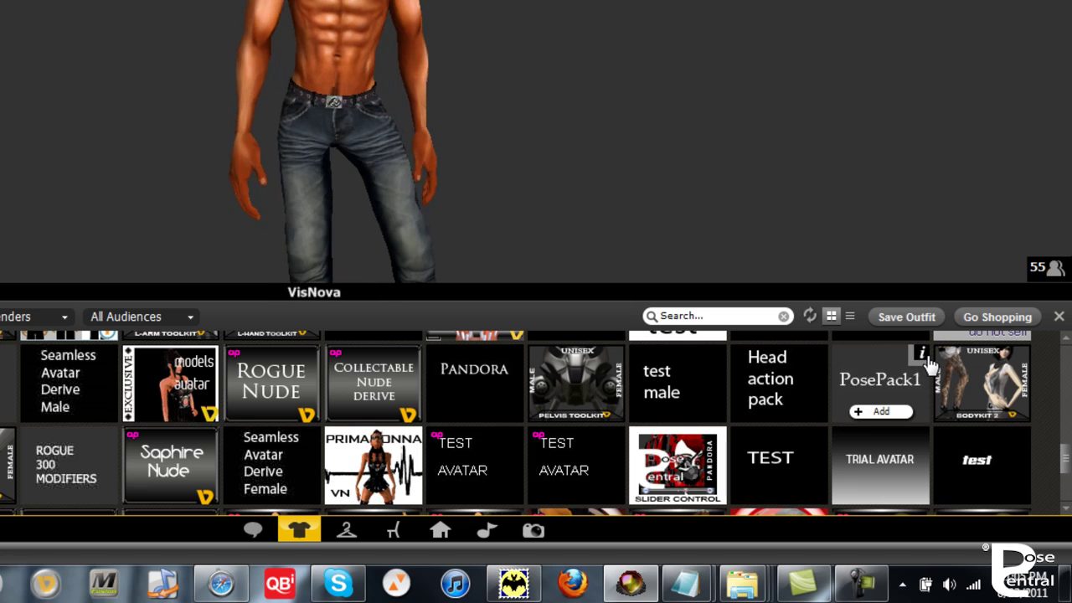
{"action": "left_click", "coordinate": [924, 355]}
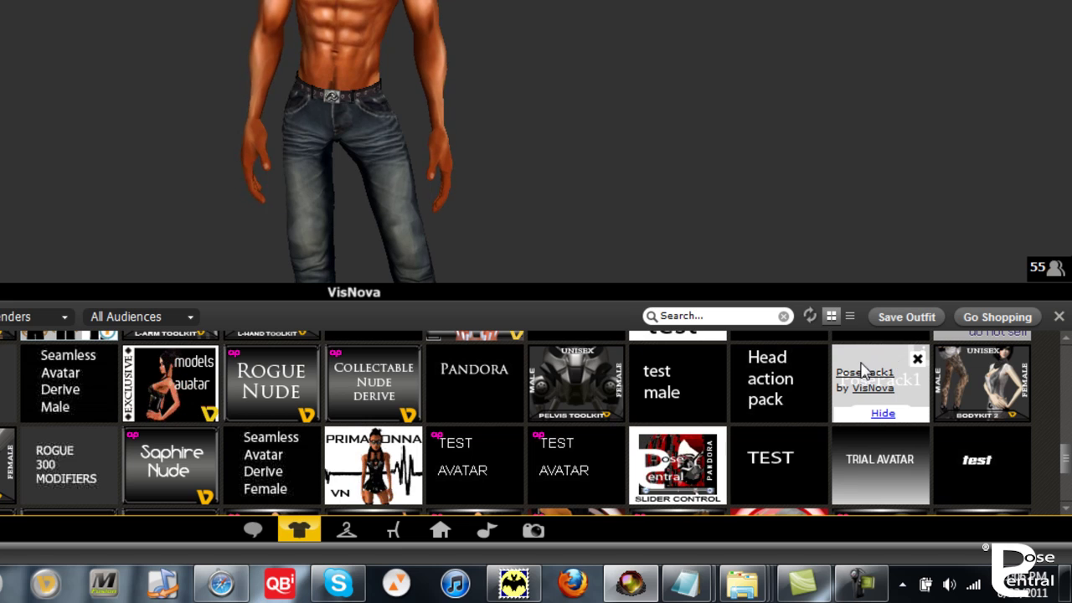
{"action": "left_click", "coordinate": [917, 359]}
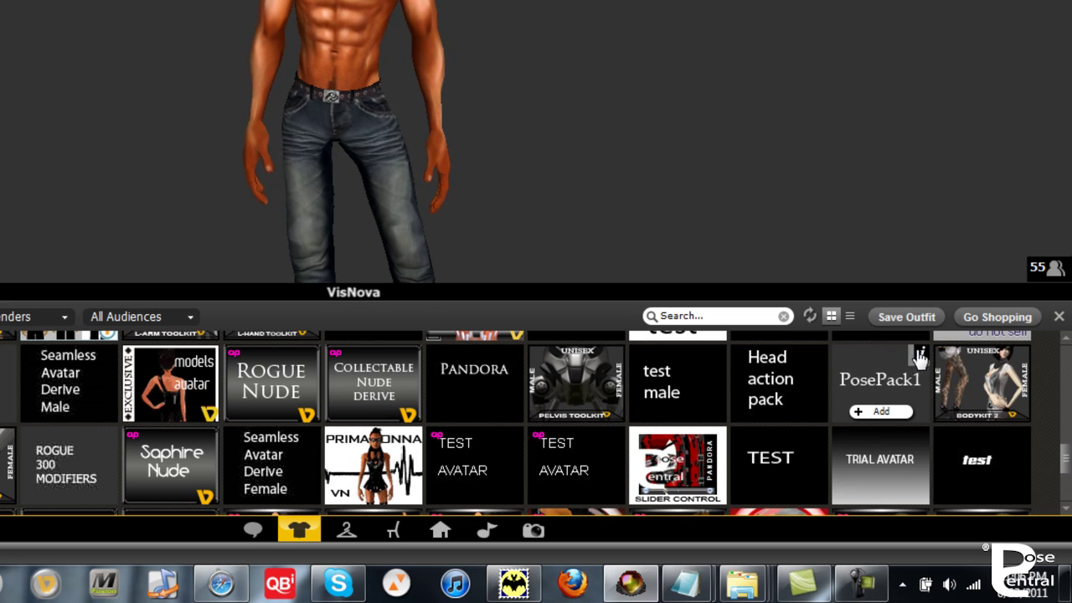
{"action": "left_click", "coordinate": [918, 358]}
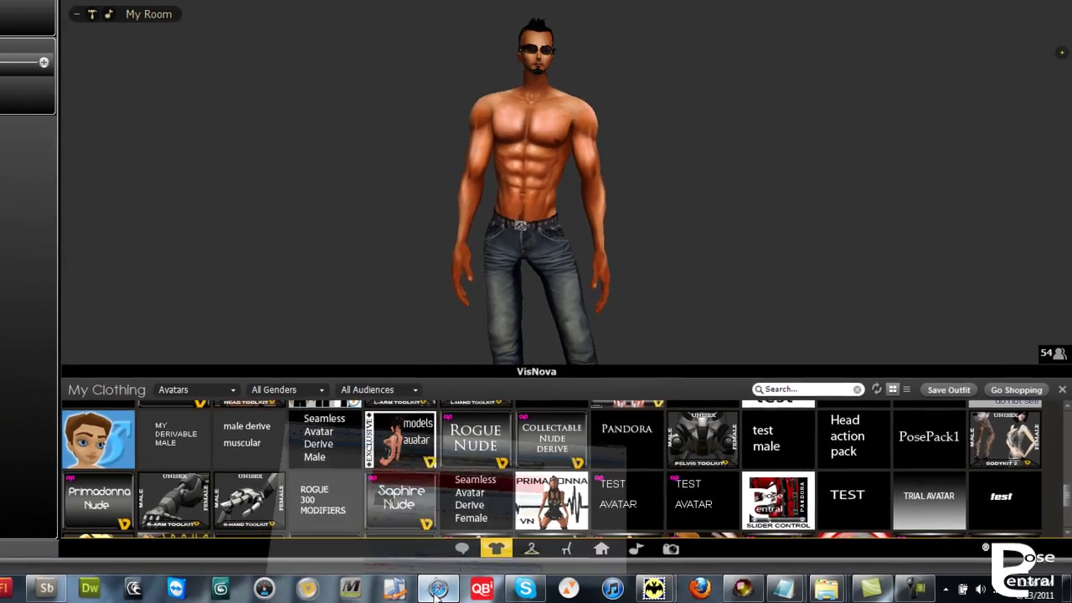
{"action": "left_click", "coordinate": [437, 589]}
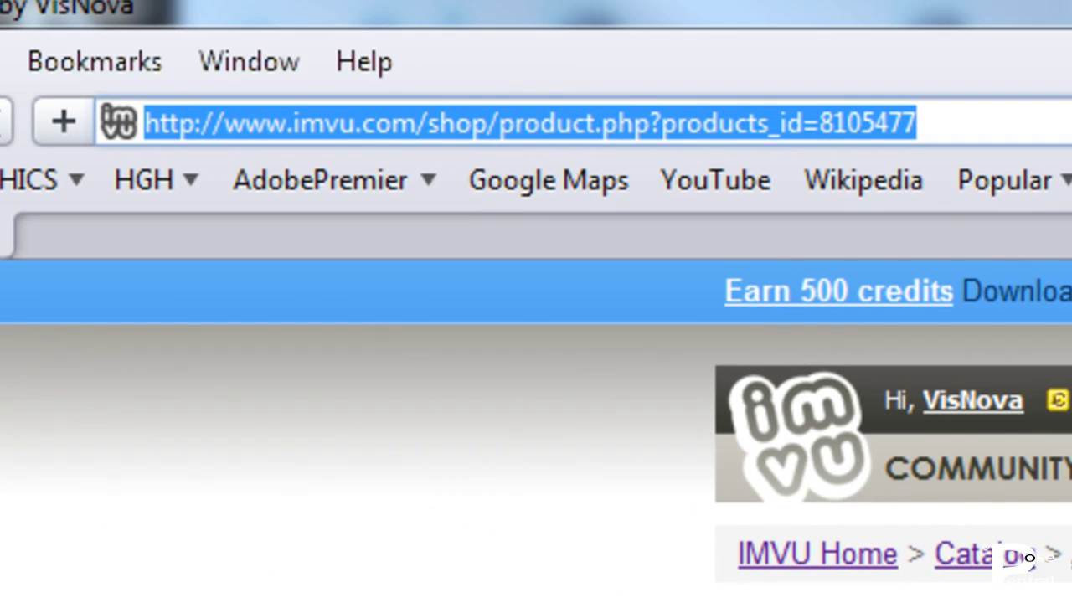
Step: Copy only the product ID 8105477 from the end of the product page's web address
{"action": "left_click", "coordinate": [947, 126]}
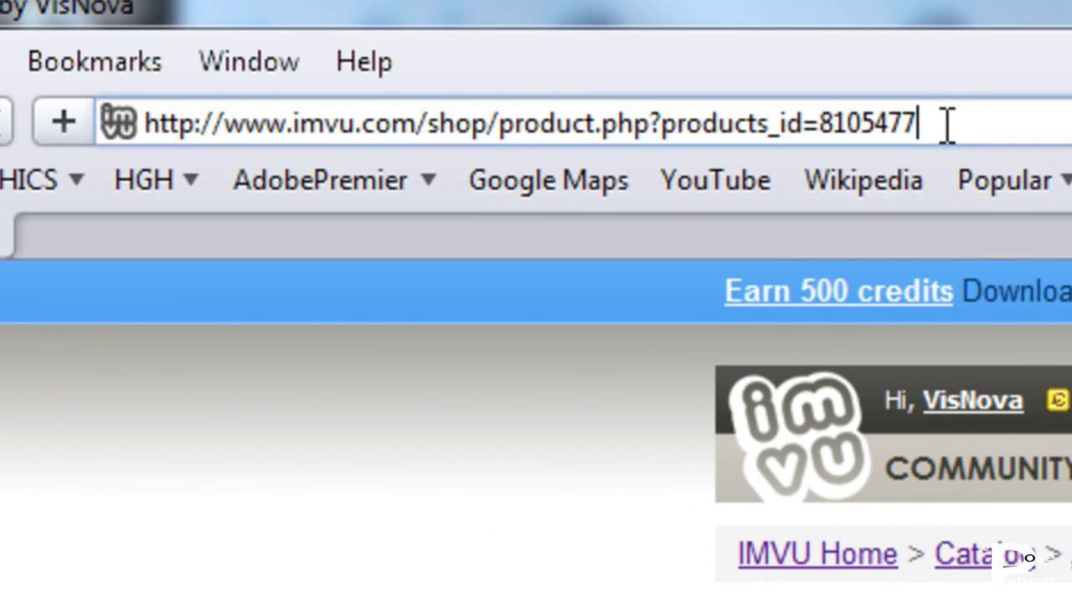
{"action": "left_click_drag", "start_coordinate": [904, 126], "coordinate": [839, 132]}
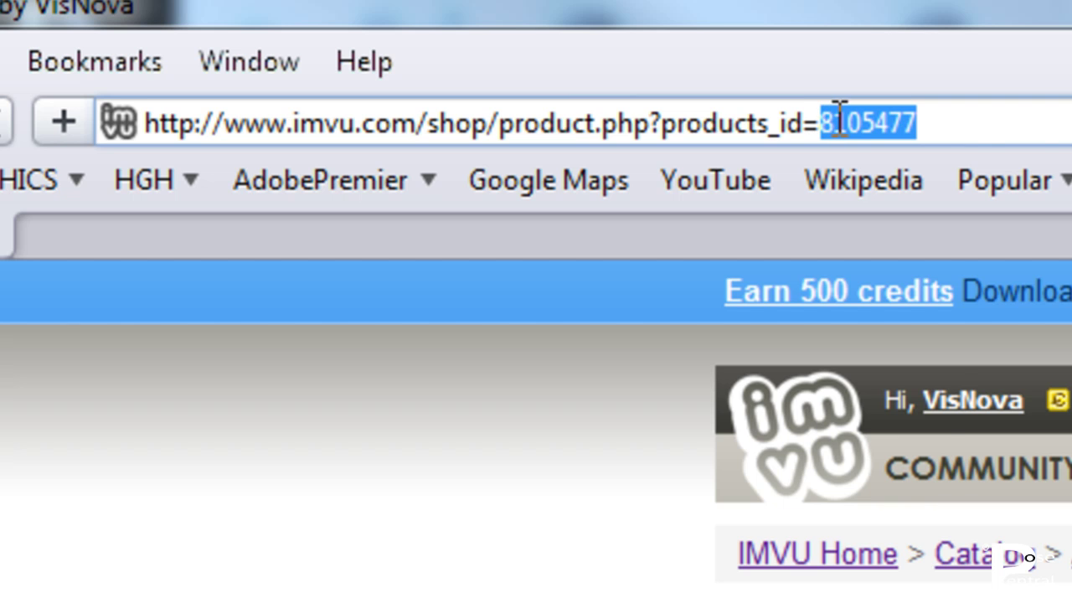
{"action": "right_click", "coordinate": [839, 126]}
{"action": "left_click", "coordinate": [953, 269]}
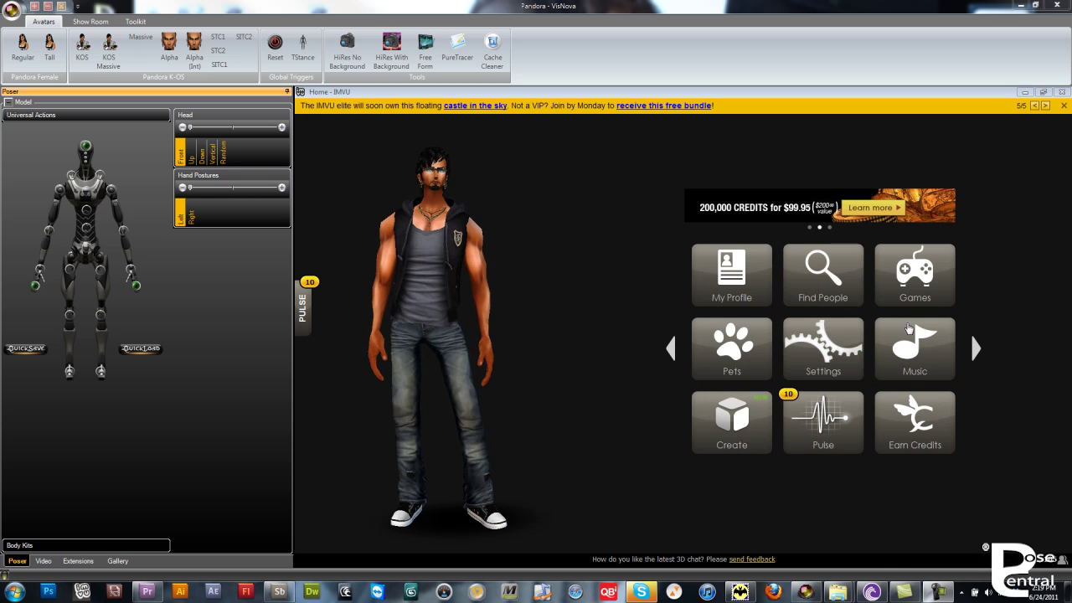
Step: Open the already submitted PosePack1 product for editing in Create mode, using the copied product ID 8105477
{"action": "left_click", "coordinate": [727, 424]}
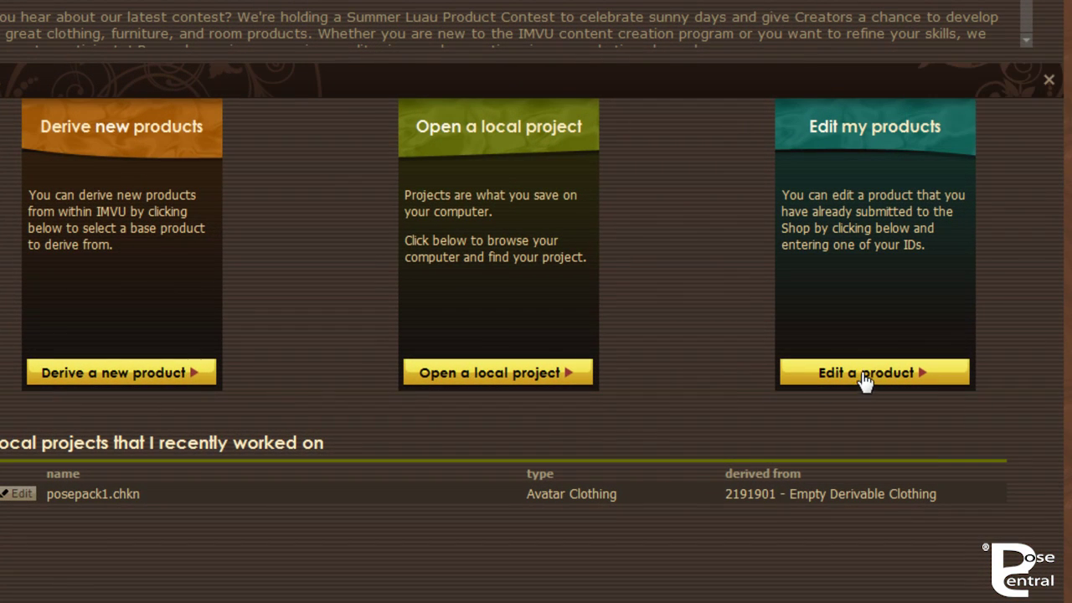
{"action": "left_click", "coordinate": [866, 374]}
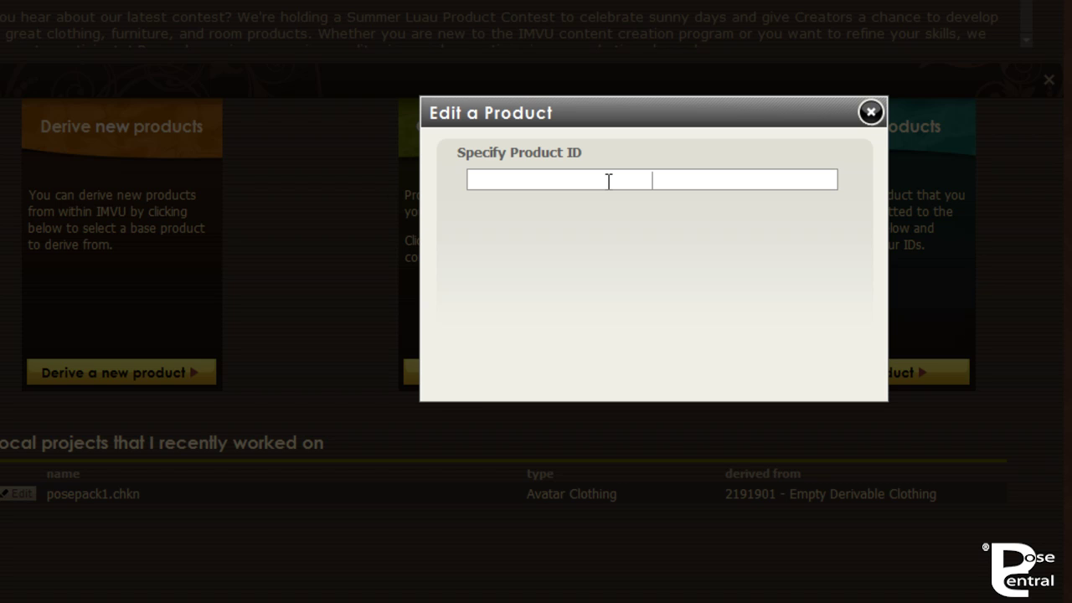
{"action": "key", "text": "ctrl+v"}
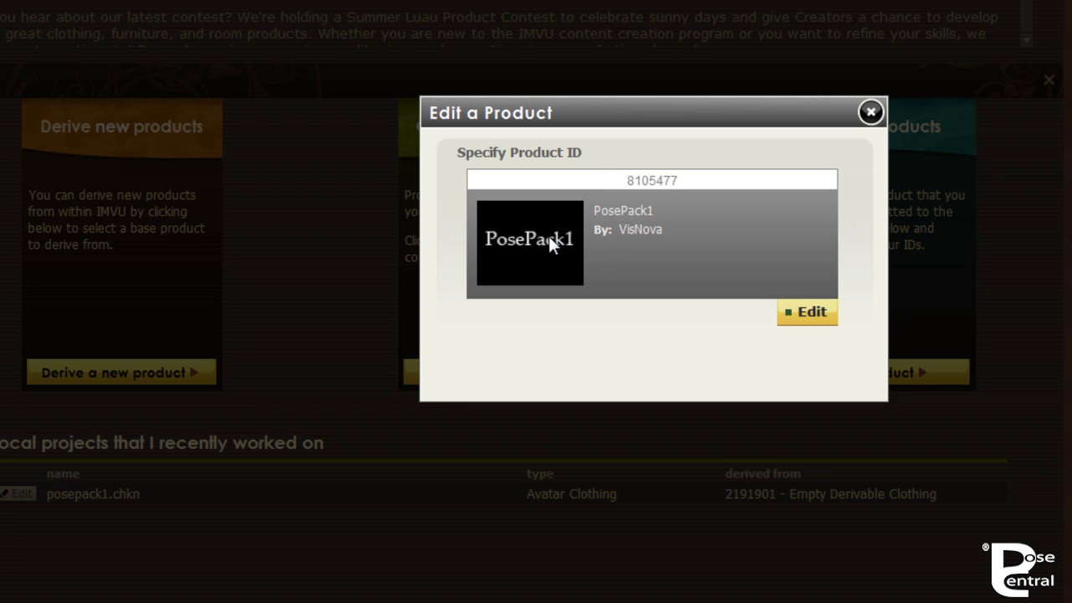
{"action": "left_click", "coordinate": [811, 313]}
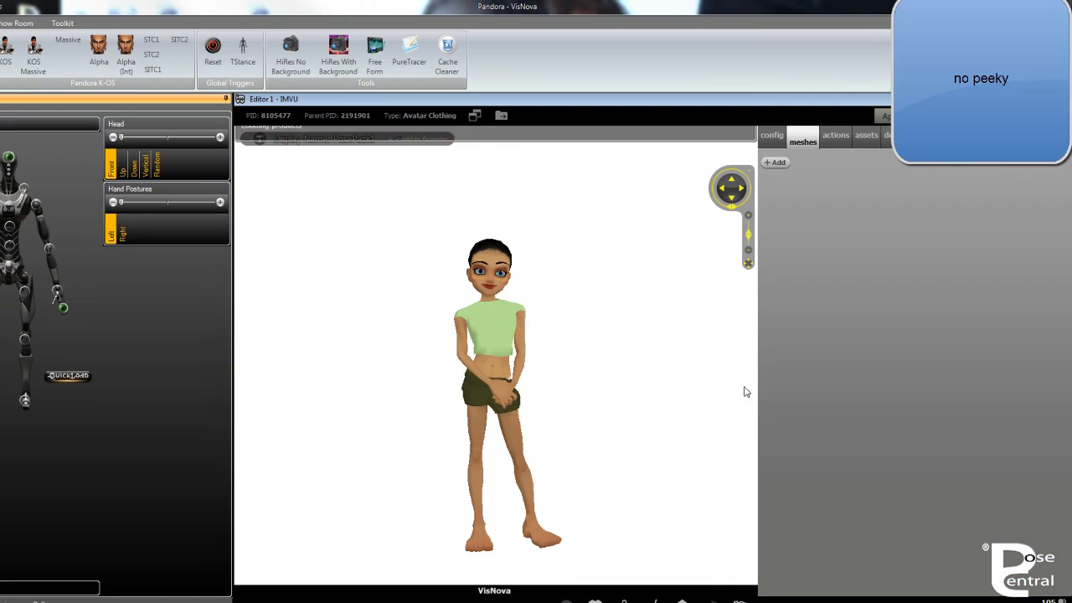
Step: Replace the skeletal animation of the Pose3 action with gh.xaf from the Desktop and dismiss the avatar's actions popup
{"action": "left_click", "coordinate": [837, 139]}
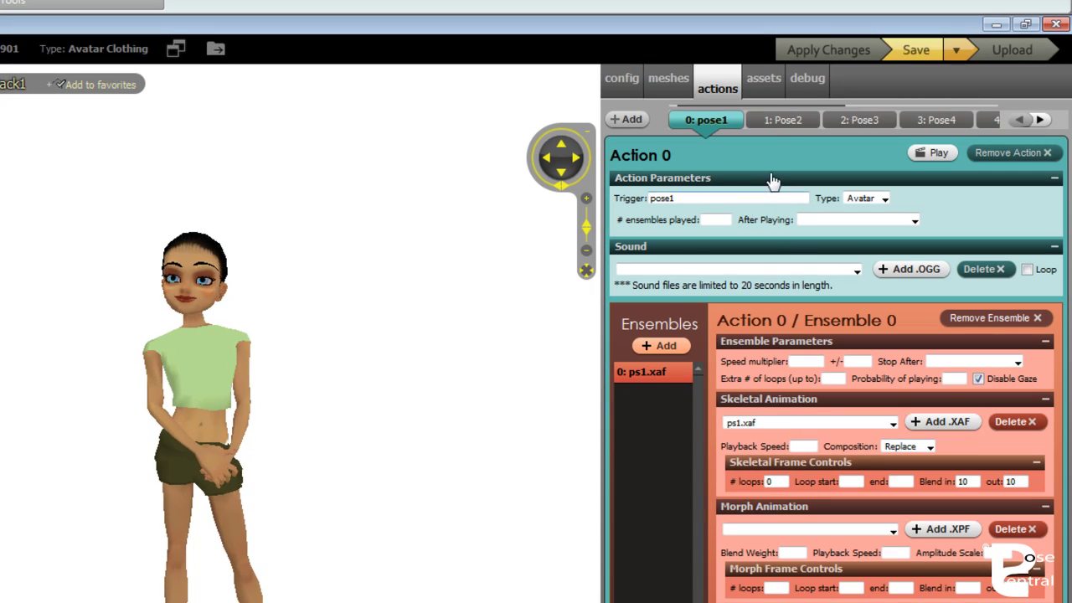
{"action": "left_click", "coordinate": [790, 124]}
{"action": "left_click", "coordinate": [858, 124]}
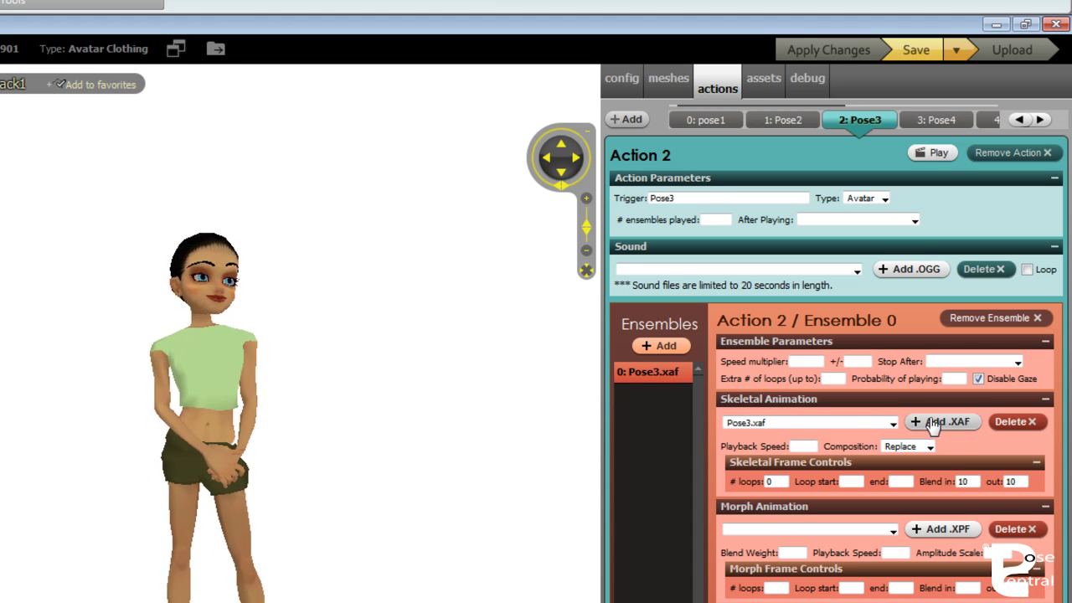
{"action": "left_click", "coordinate": [932, 423]}
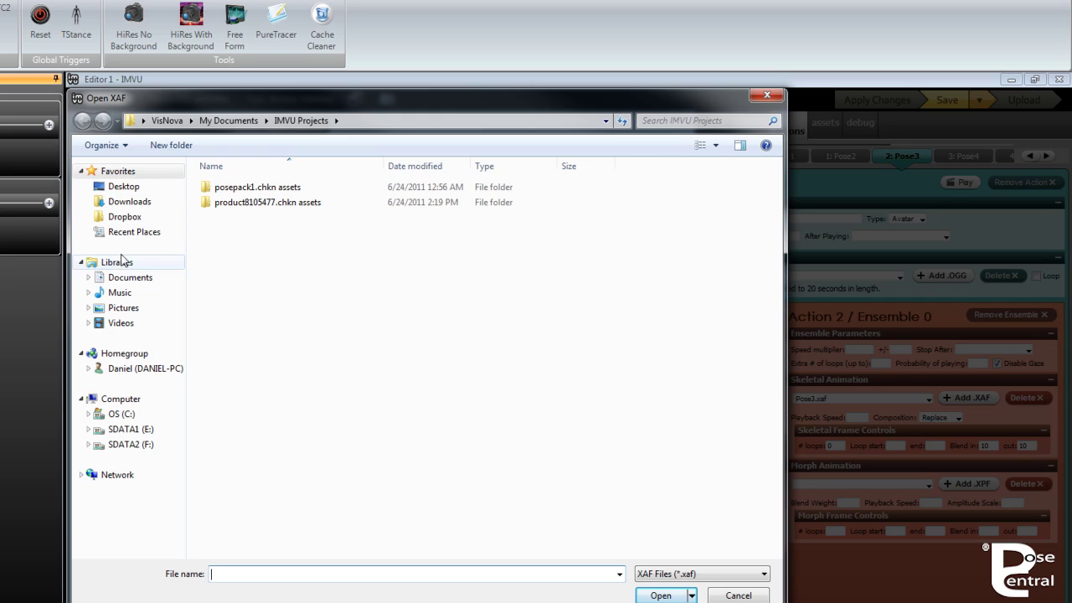
{"action": "left_click", "coordinate": [123, 189]}
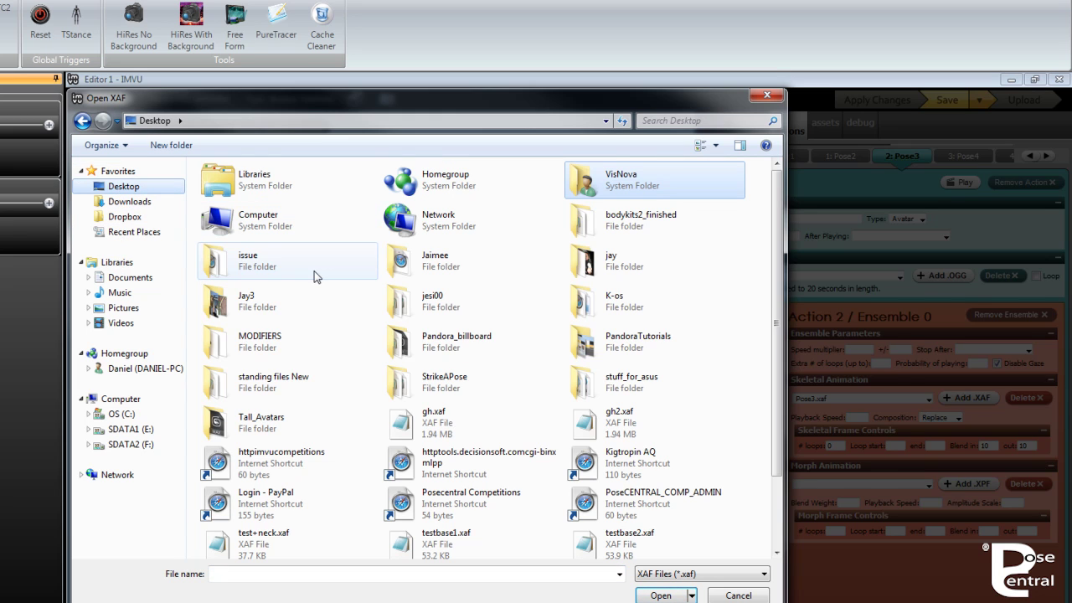
{"action": "left_click", "coordinate": [419, 425]}
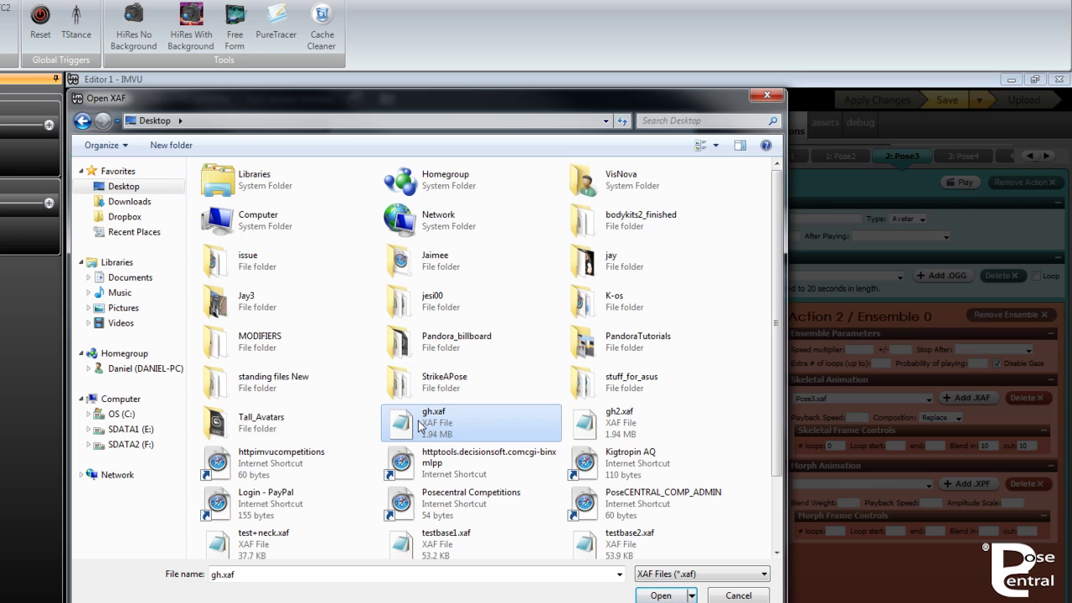
{"action": "double_click", "coordinate": [420, 424]}
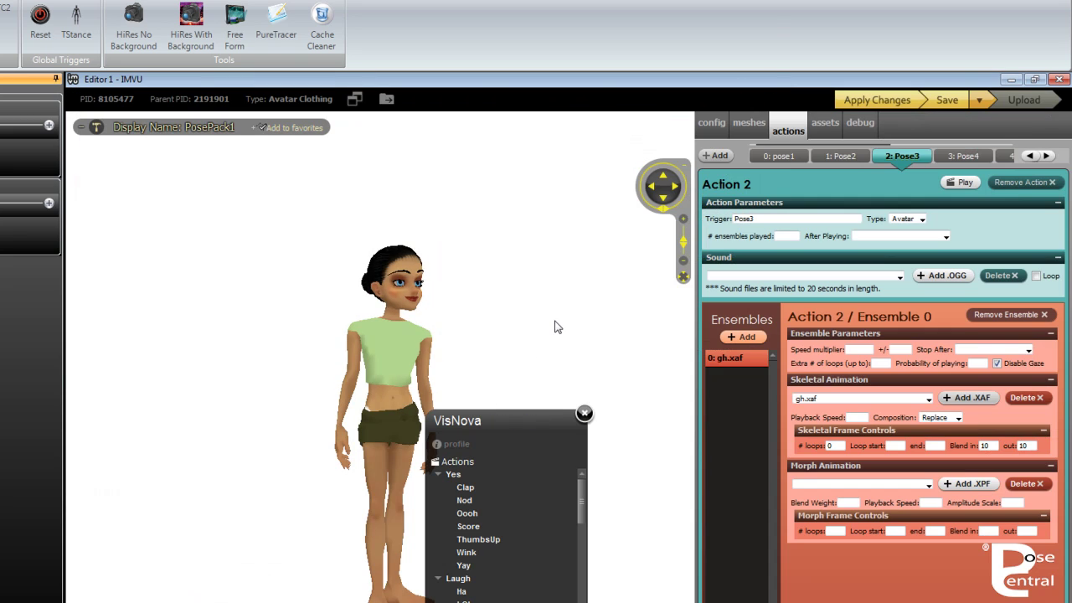
{"action": "left_click", "coordinate": [583, 415]}
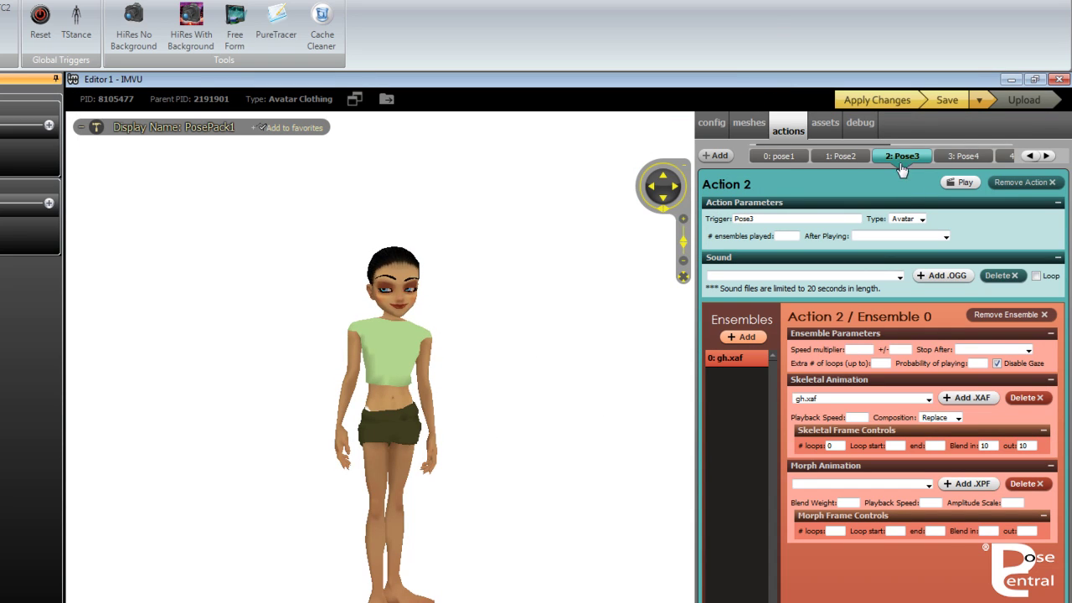
Step: Apply the changes to the product and play the Pose3 action to preview its new animation
{"action": "left_click", "coordinate": [863, 99]}
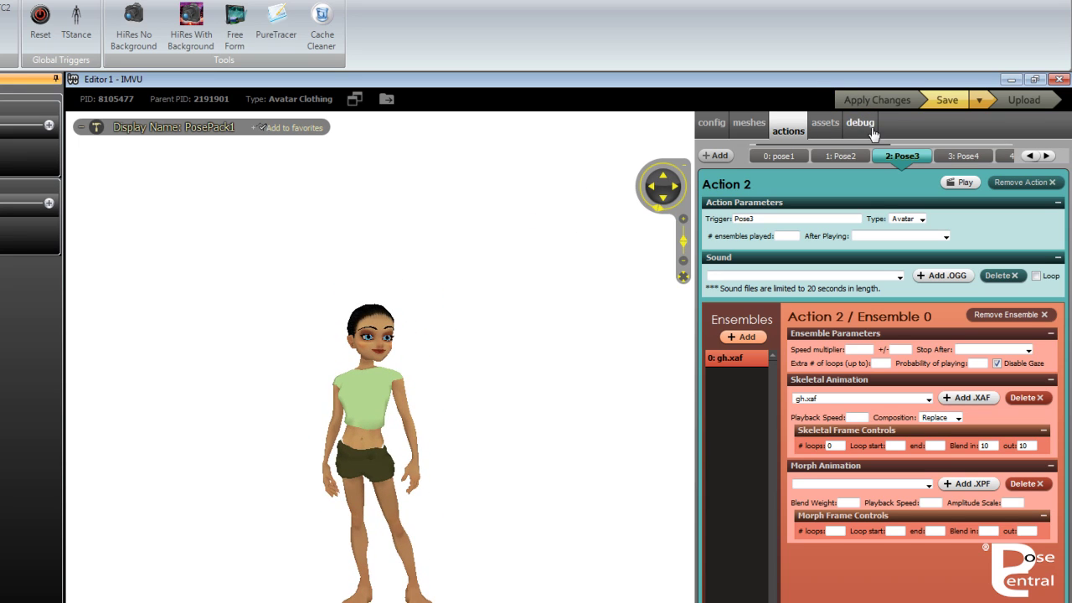
{"action": "left_click", "coordinate": [961, 182]}
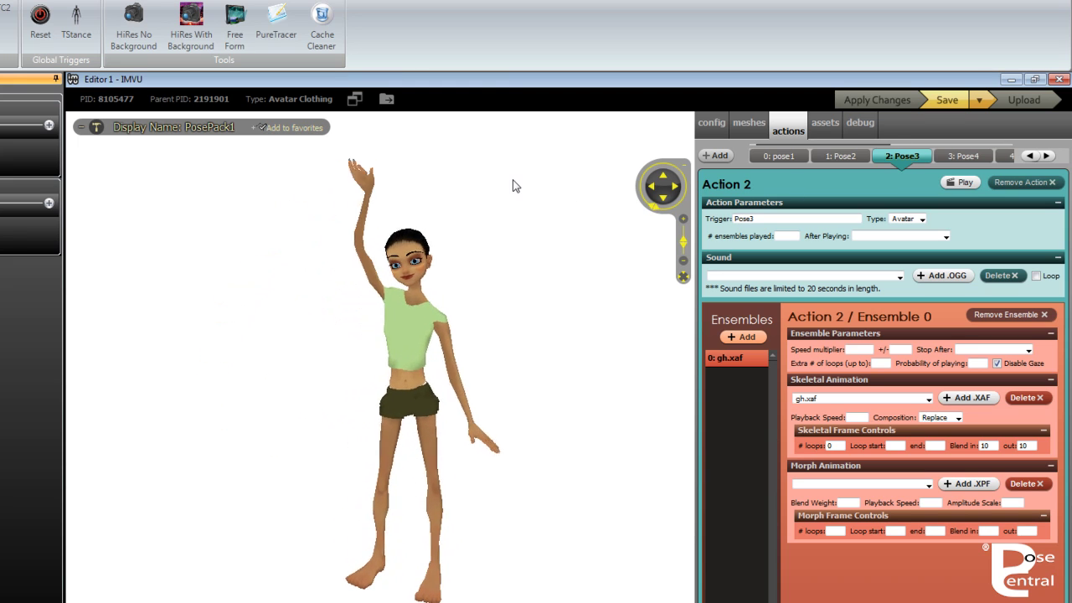
Step: Save the edited product, review its shop submission form, and close the form without submitting
{"action": "left_click", "coordinate": [862, 101]}
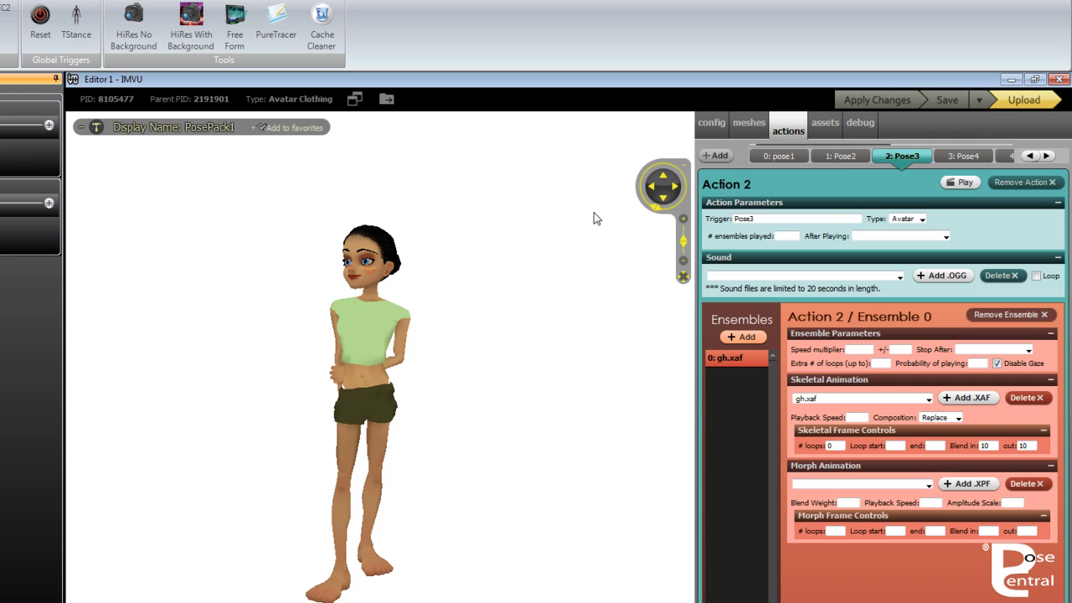
{"action": "left_click", "coordinate": [1024, 101]}
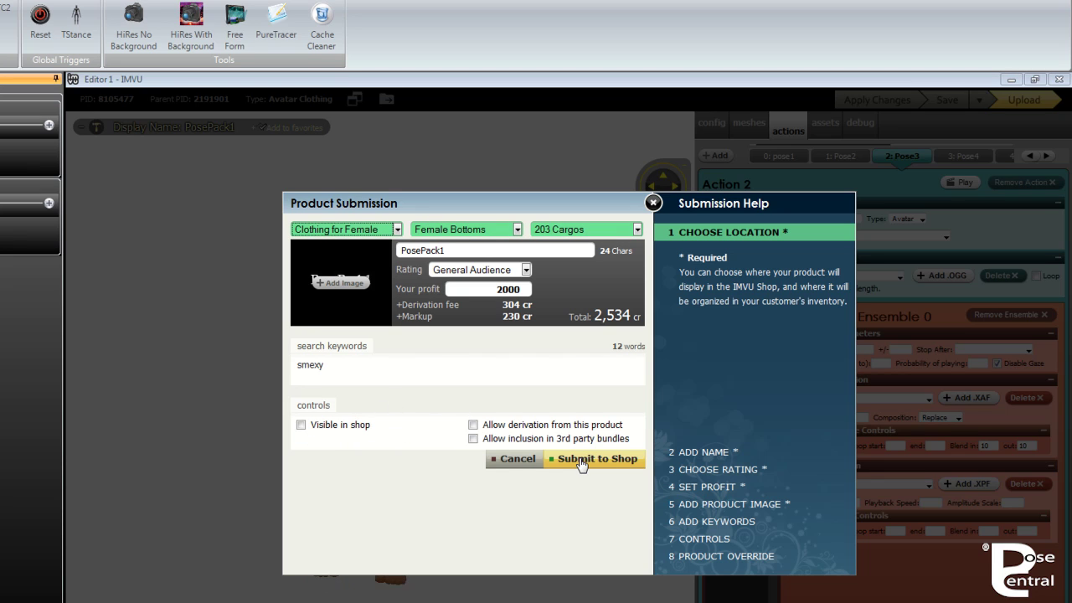
{"action": "left_click", "coordinate": [652, 203]}
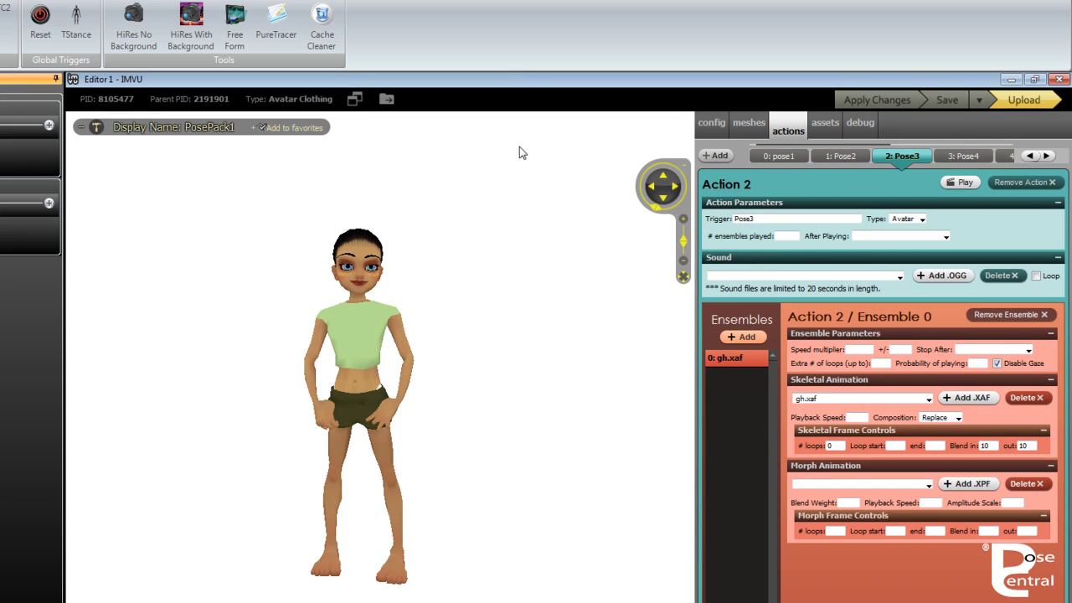